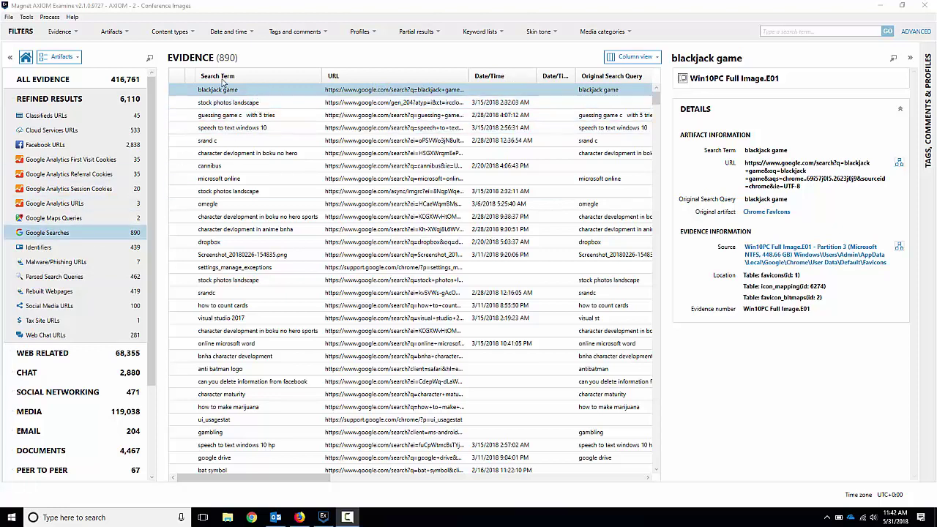
# Filter the Search Term column of the Google Searches artifacts for "how to"
pyautogui.rightClick(269, 81)
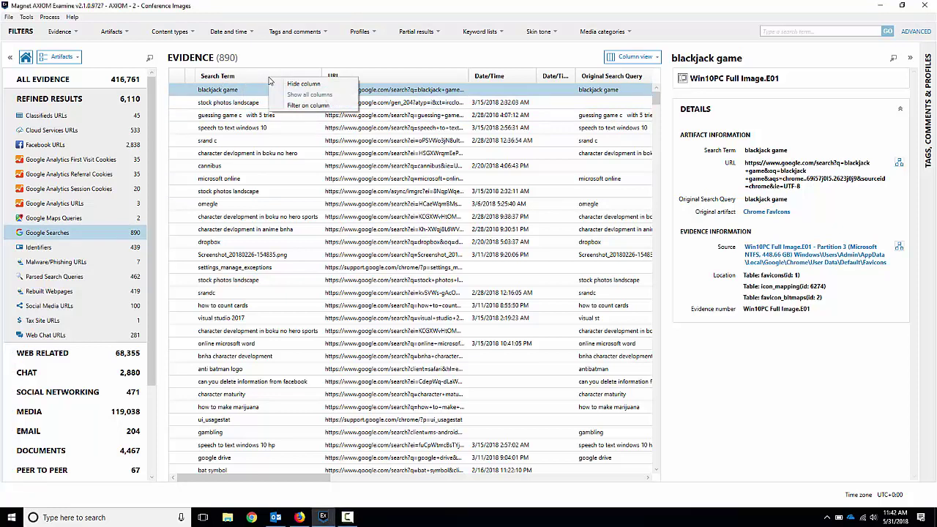
pyautogui.click(303, 106)
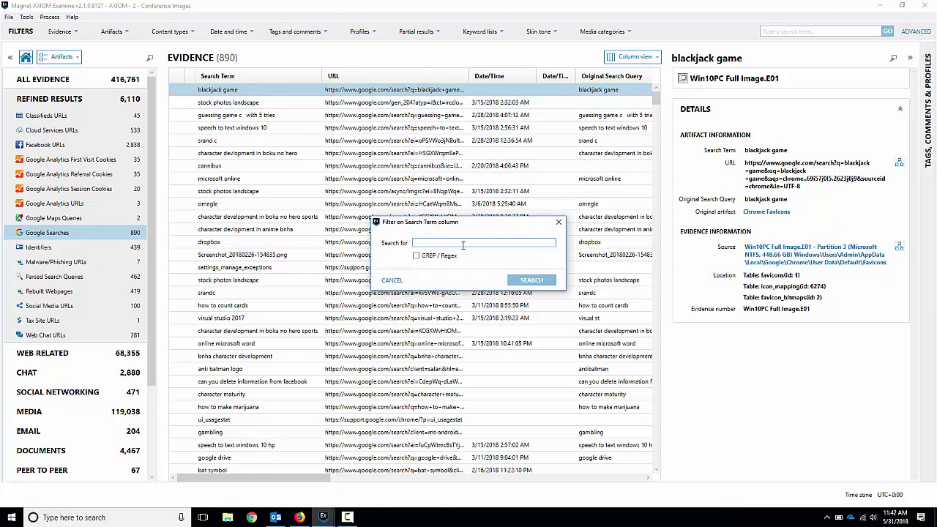
pyautogui.write('how to')
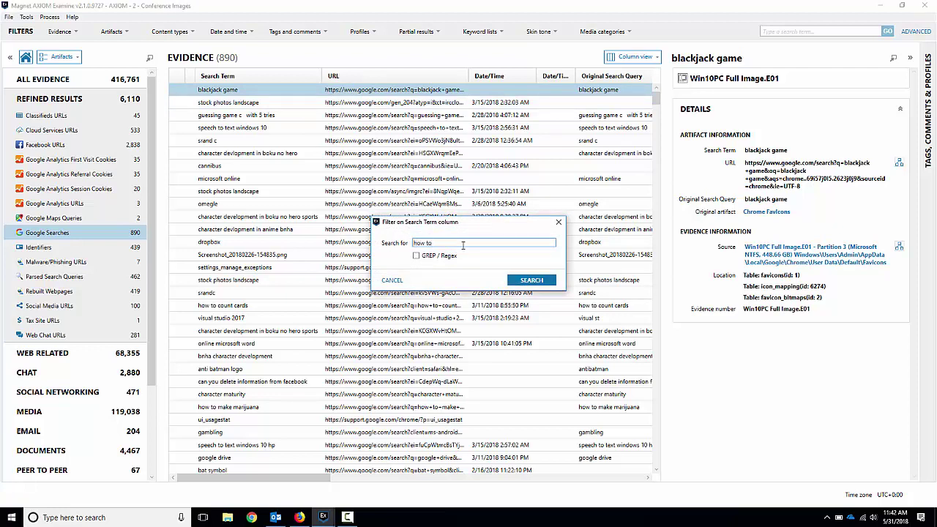
pyautogui.press('Return')
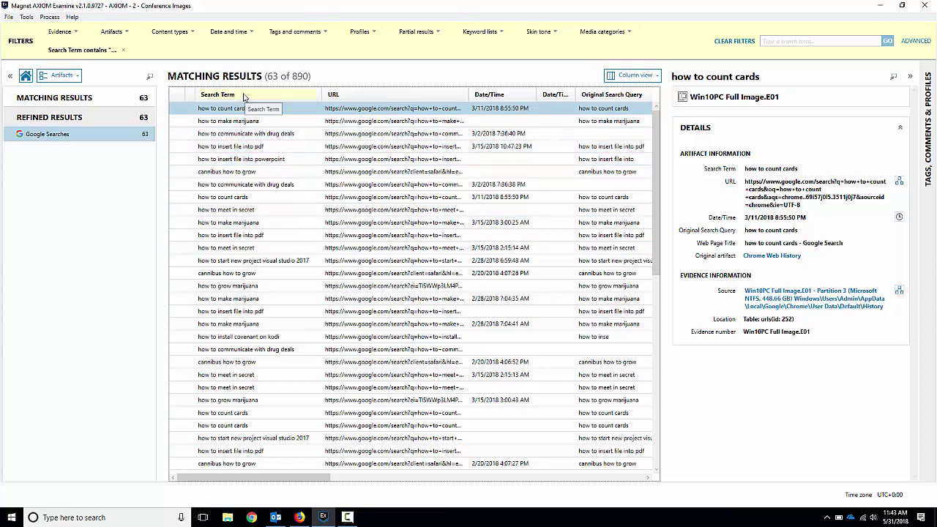
pyautogui.rightClick(513, 98)
pyautogui.click(555, 122)
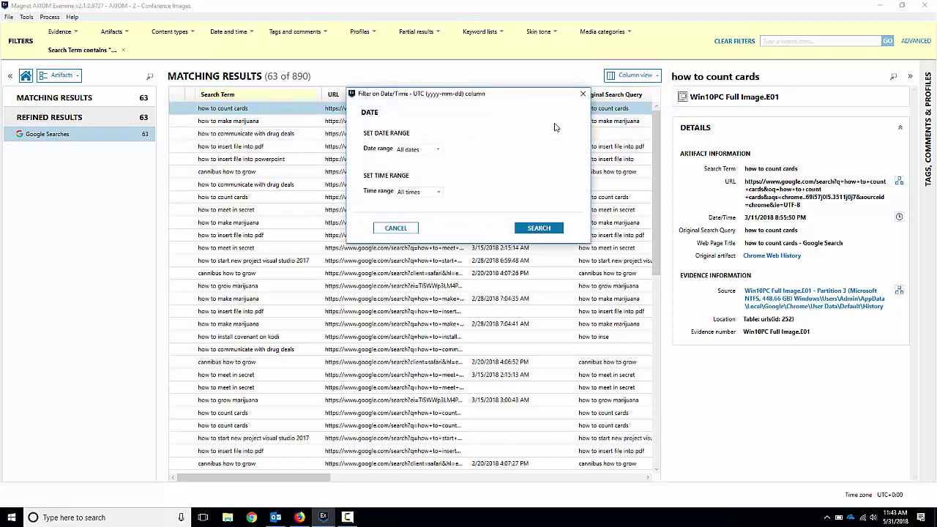
pyautogui.click(412, 227)
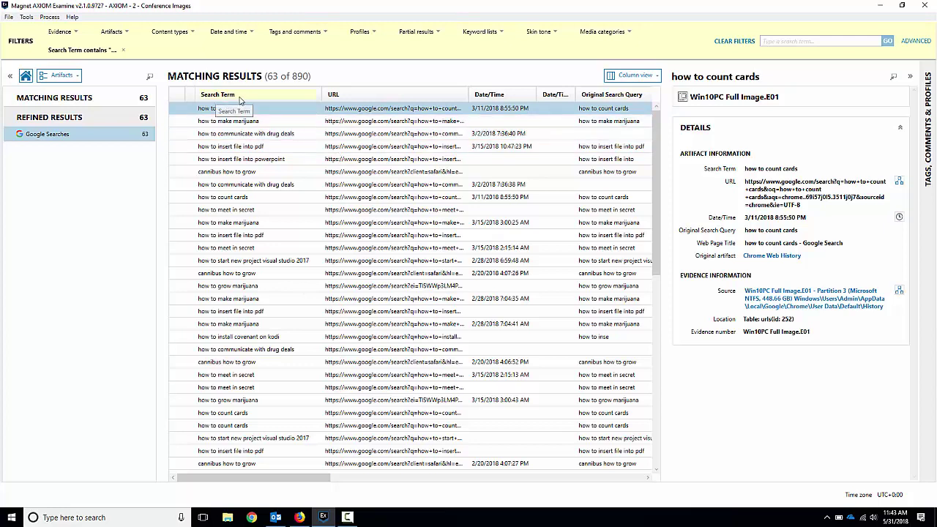
# Remove the "how to" filter from the Search Term column
pyautogui.click(124, 51)
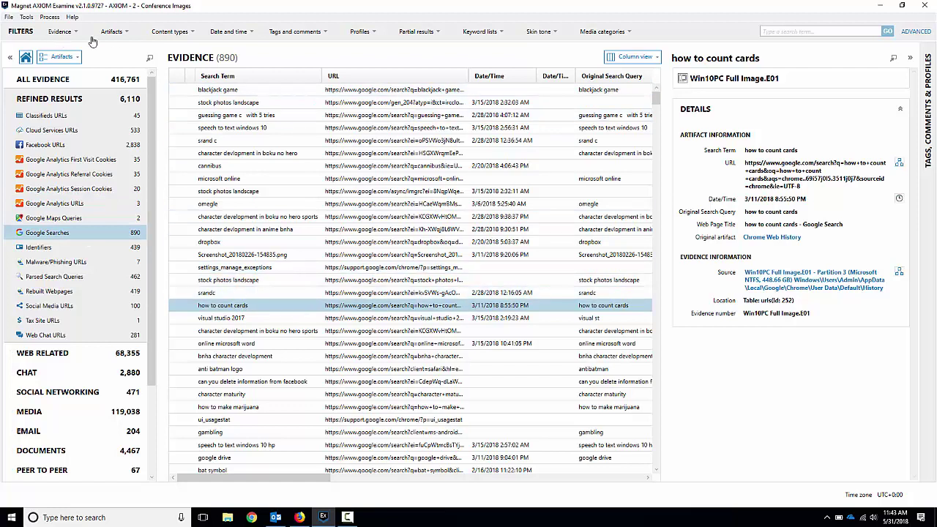
# Review the options offered by the Evidence, Artifacts and Content types filters without applying any
pyautogui.click(66, 34)
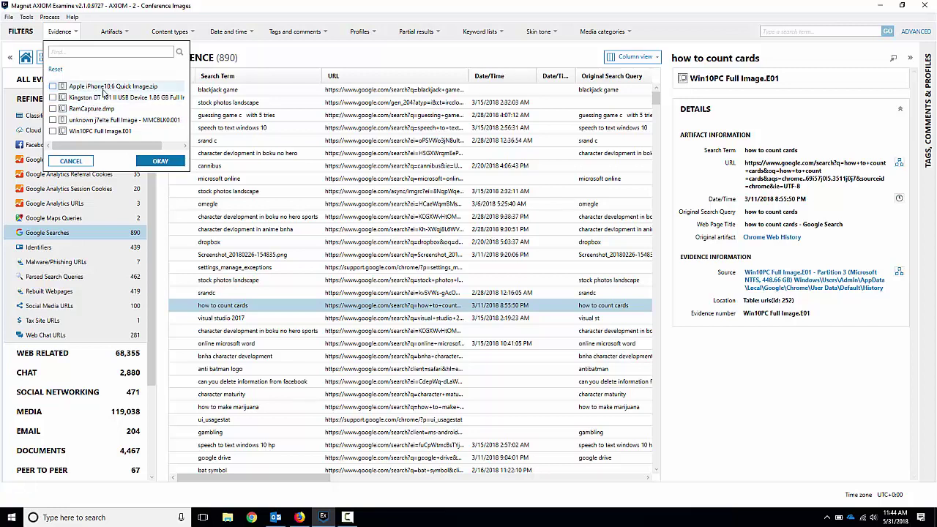
pyautogui.click(121, 33)
pyautogui.click(124, 34)
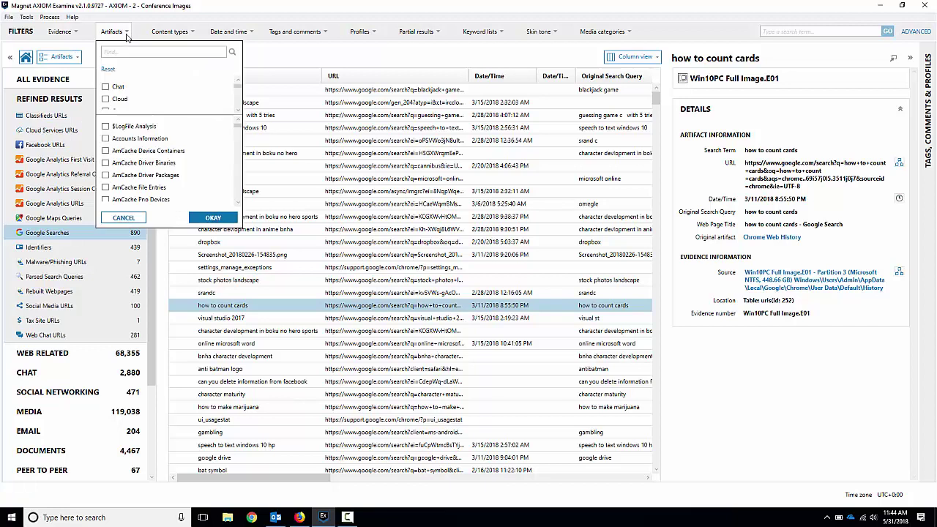
pyautogui.scroll(-3, 129, 90)
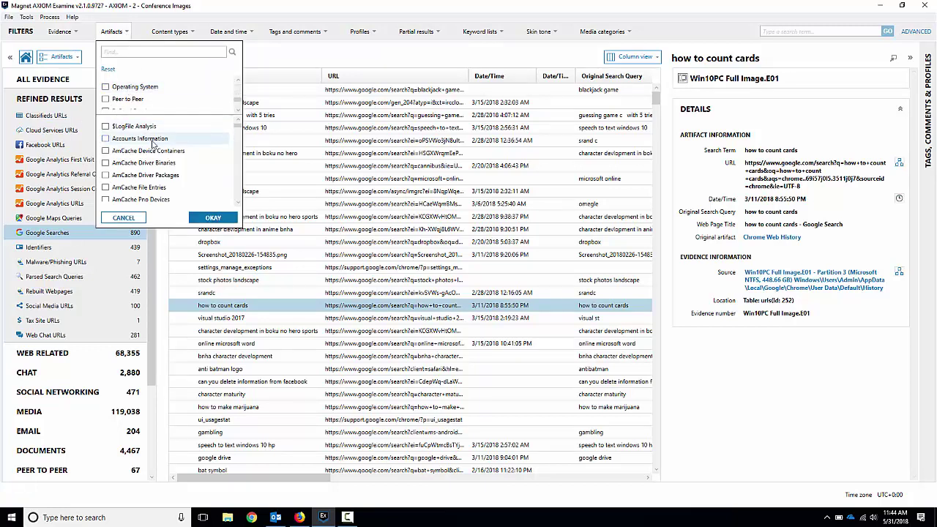
pyautogui.scroll(-3, 158, 143)
pyautogui.scroll(-10, 157, 143)
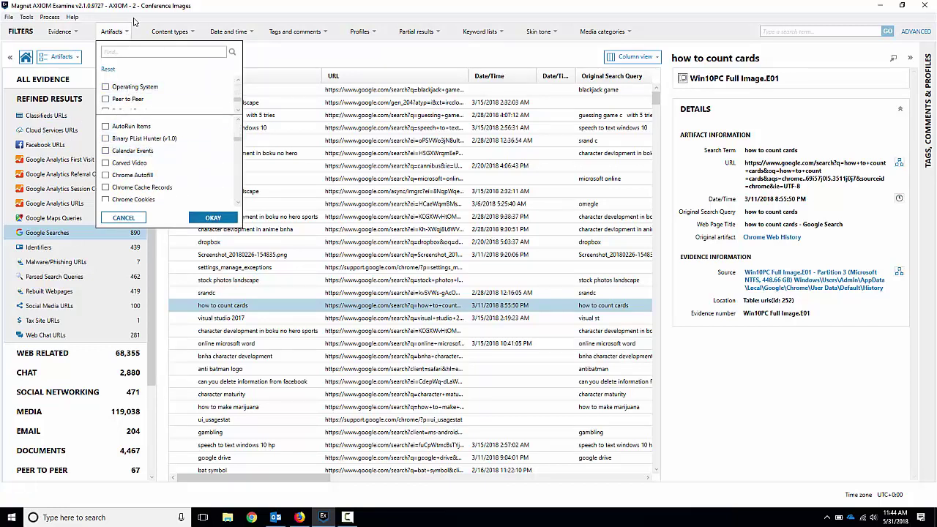
pyautogui.click(181, 33)
pyautogui.click(185, 34)
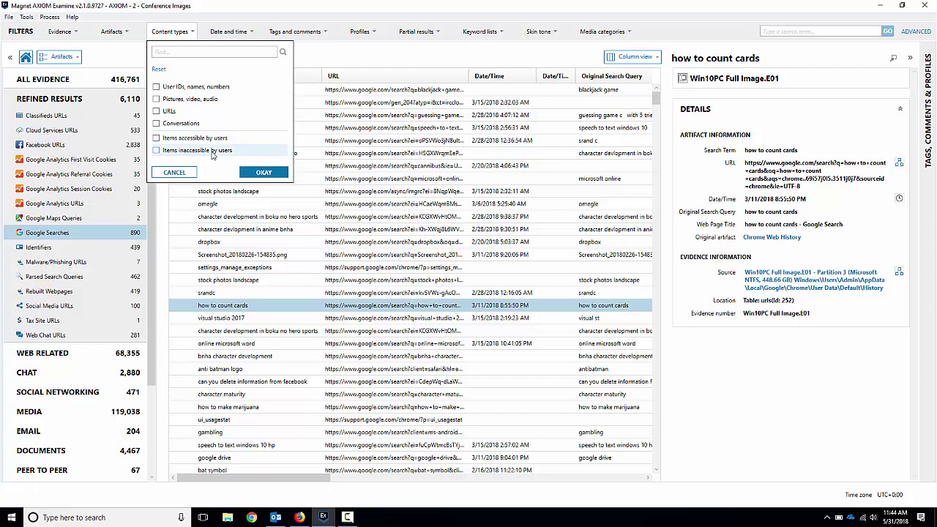
# Filter the evidence to weekdays only during business hours, 09:00 AM to 05:00 PM, and list all matching results
pyautogui.click(242, 35)
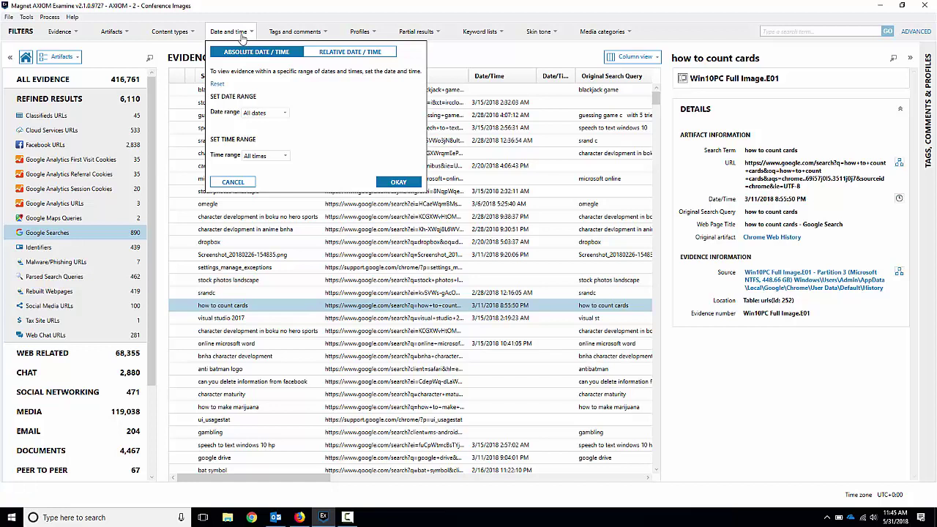
pyautogui.click(283, 112)
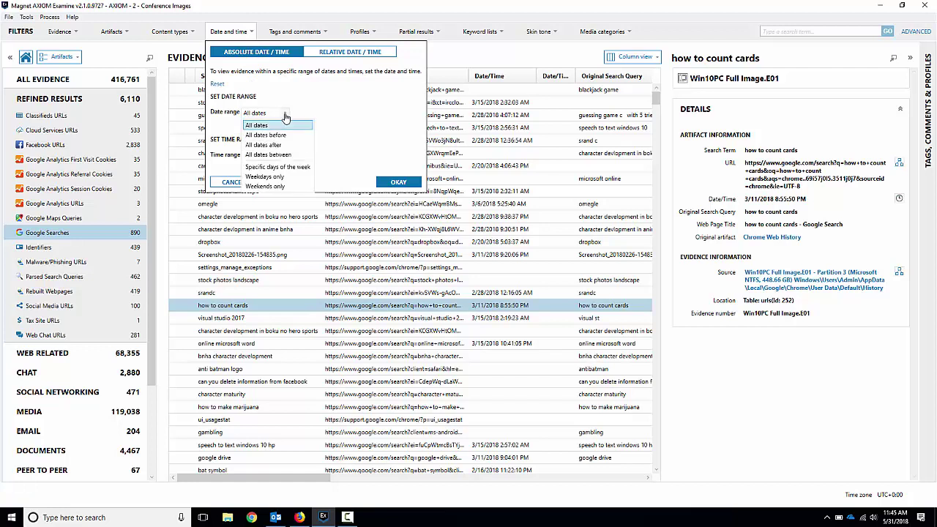
pyautogui.click(267, 176)
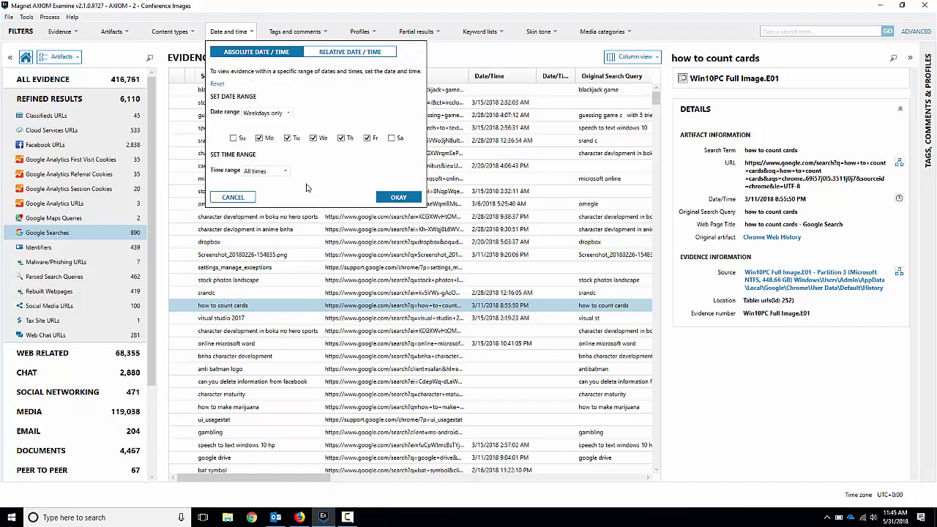
pyautogui.click(280, 177)
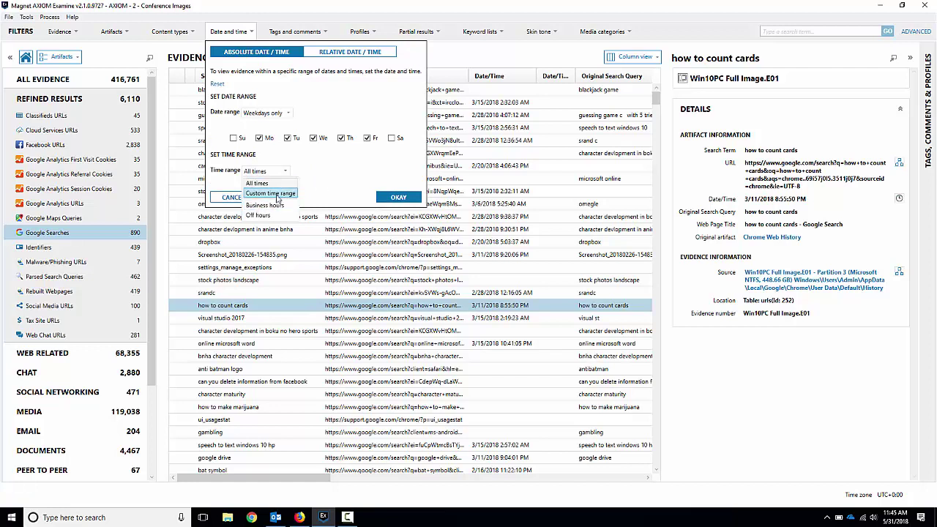
pyautogui.click(271, 205)
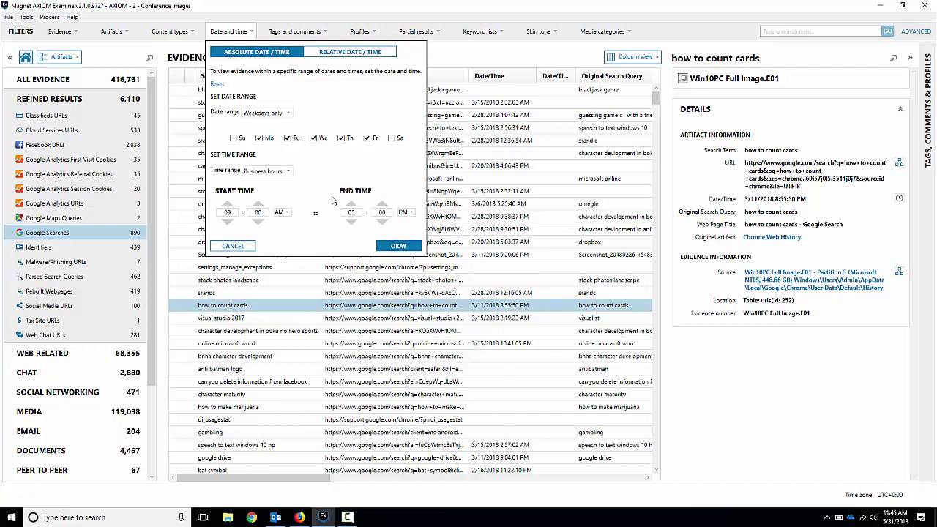
pyautogui.click(395, 247)
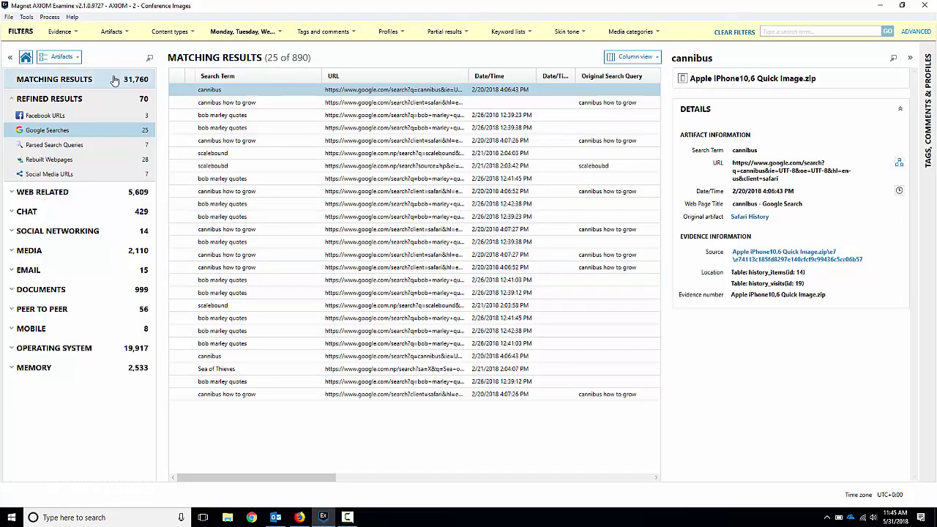
pyautogui.click(70, 81)
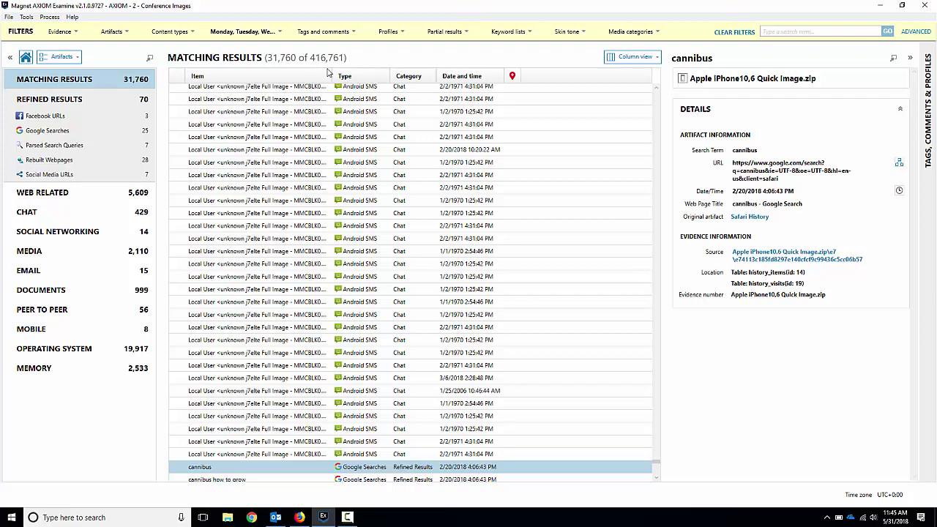
# Review the tags and comments, profiles, partial results, keyword lists, skin tone and media categories filters without applying any
pyautogui.click(354, 32)
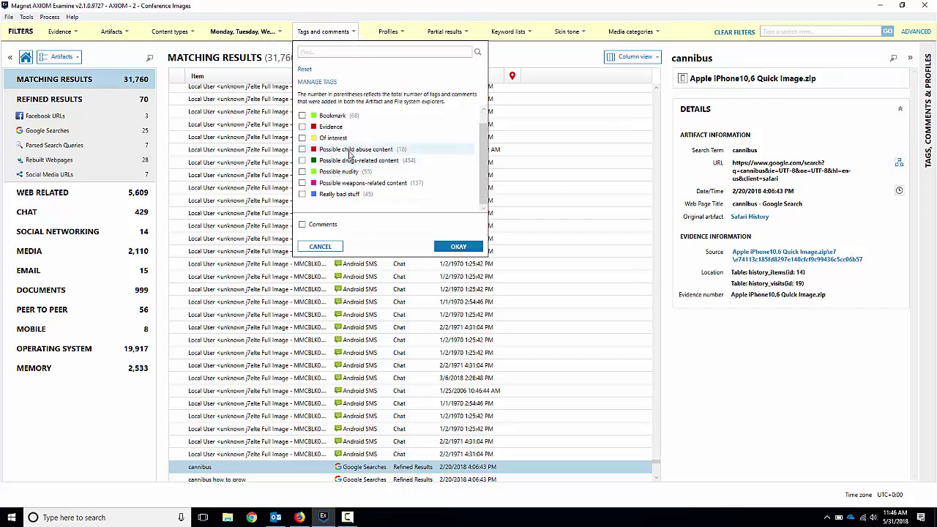
pyautogui.click(398, 32)
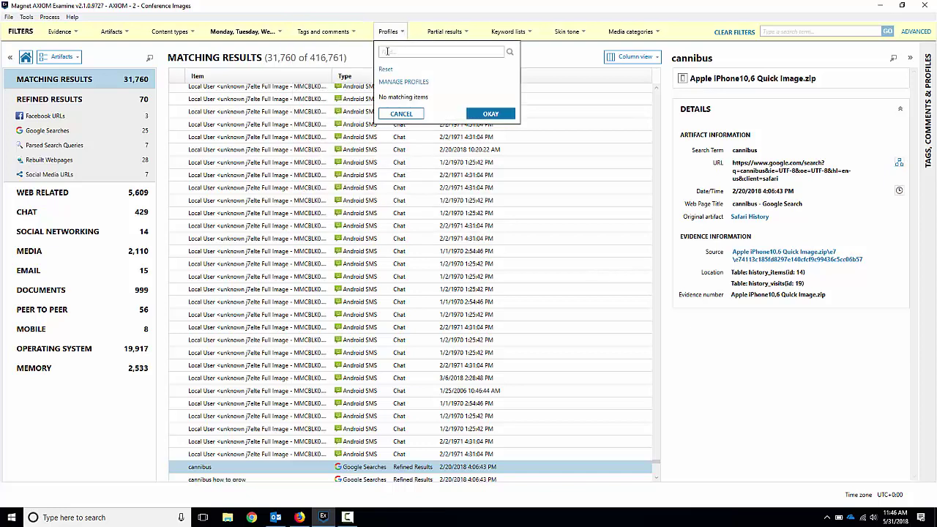
pyautogui.click(445, 32)
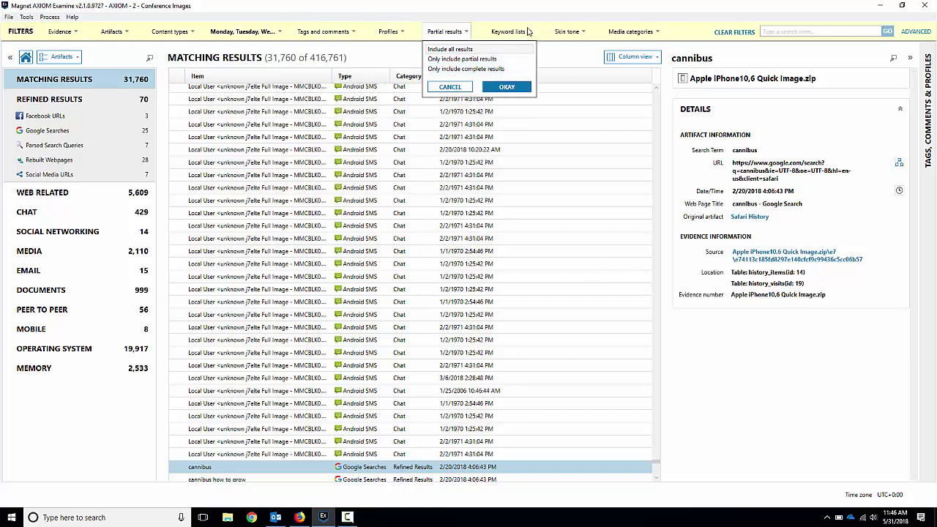
pyautogui.click(529, 33)
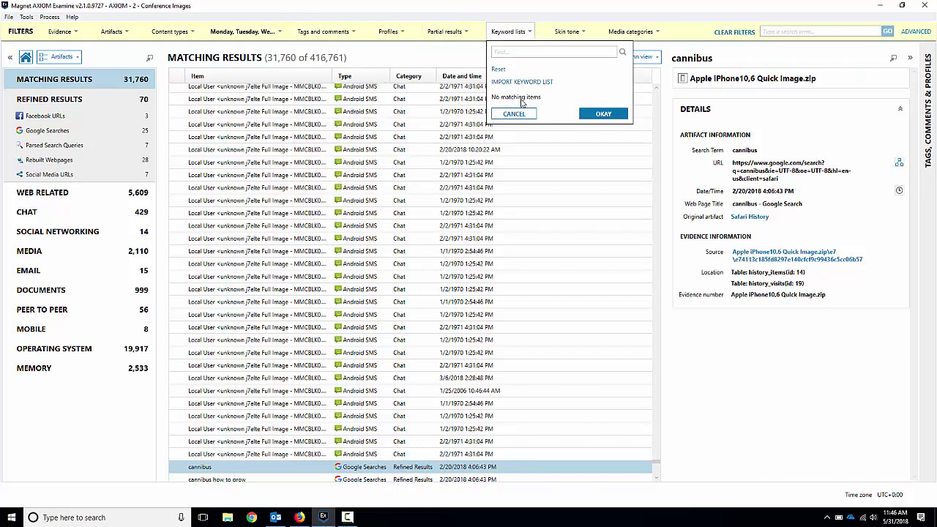
pyautogui.click(578, 32)
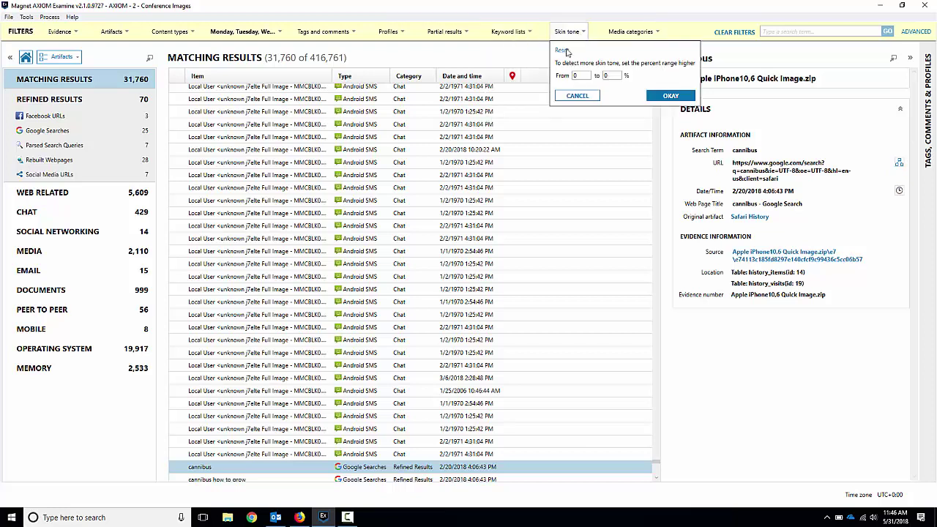
pyautogui.click(628, 33)
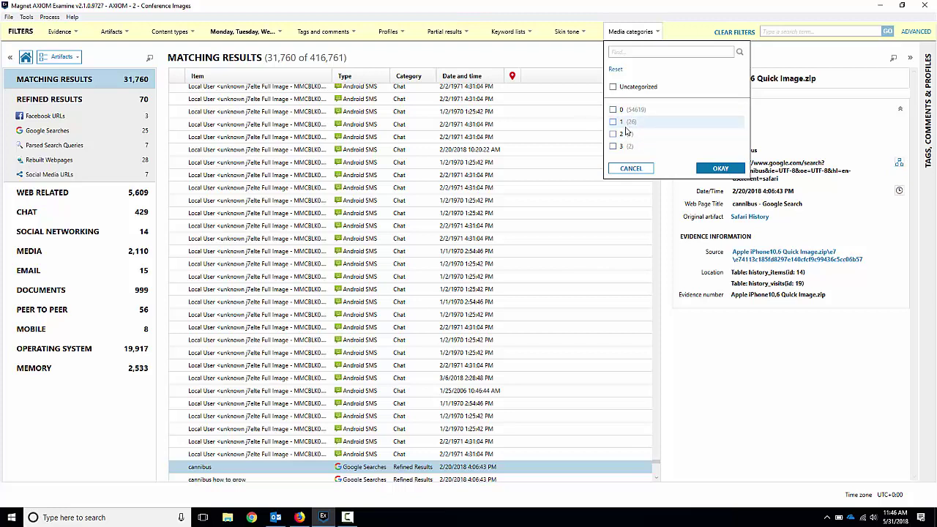
pyautogui.click(686, 11)
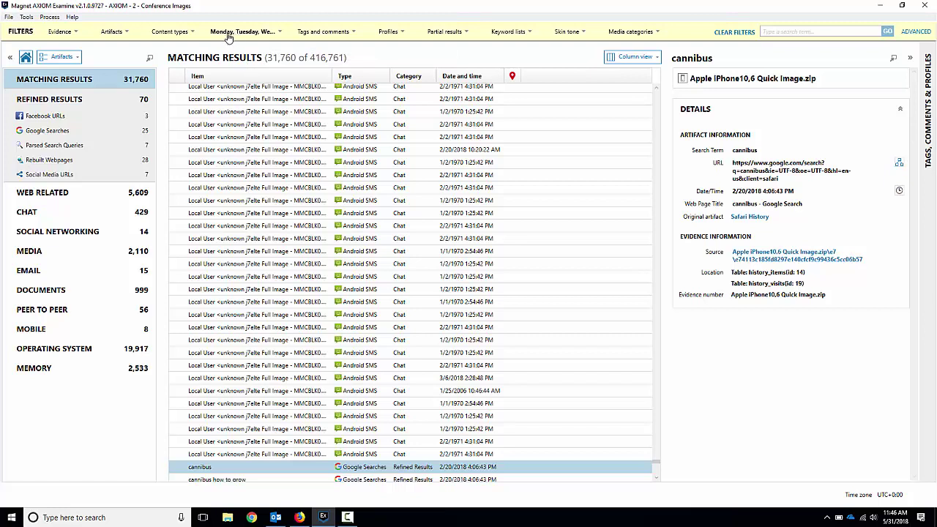
# Search the date-filtered evidence for "how to" and inspect a Leafly cannabis-growing entry among the web-related hits
pyautogui.click(787, 29)
pyautogui.press('Return')
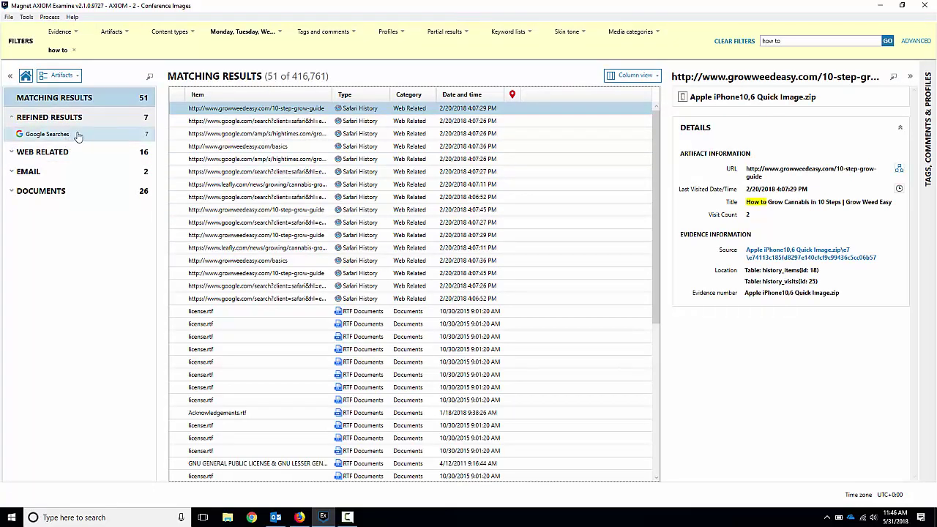
pyautogui.click(11, 152)
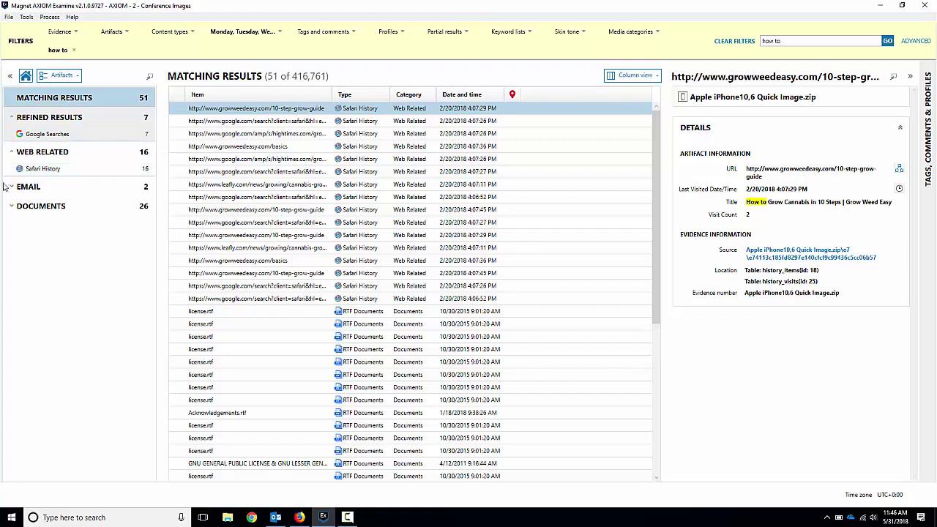
pyautogui.click(276, 184)
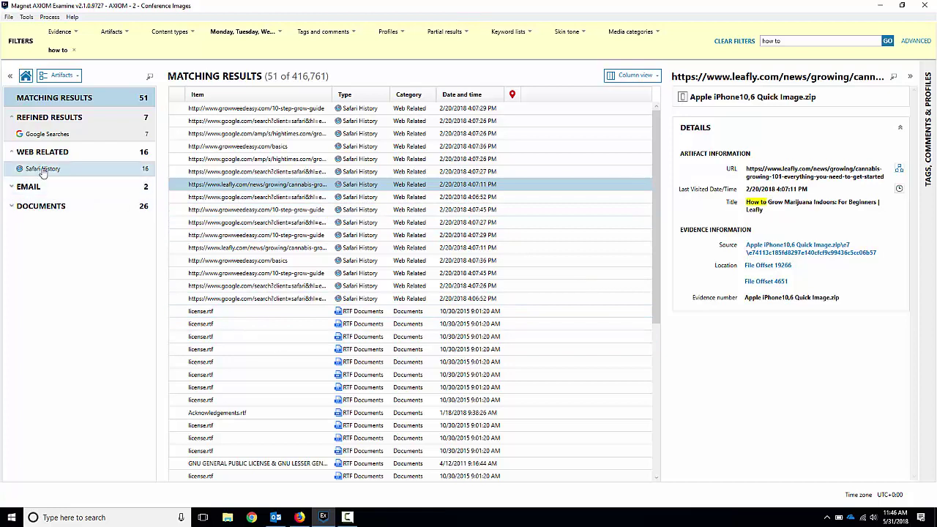
# Open the matching Android Gmail messages, widen the details pane and examine the "how to" match in the Pinterest email preview
pyautogui.click(12, 186)
pyautogui.click(45, 203)
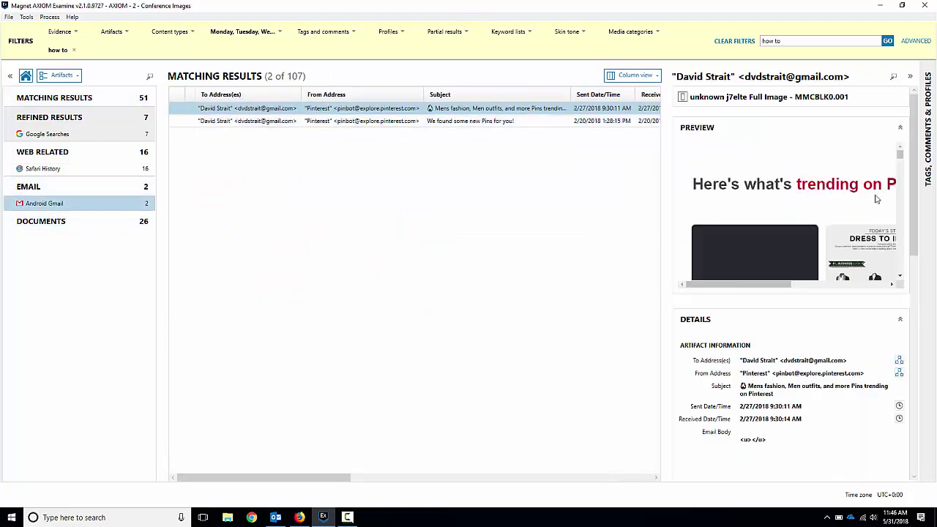
pyautogui.moveTo(663, 210); pyautogui.dragTo(550, 205)
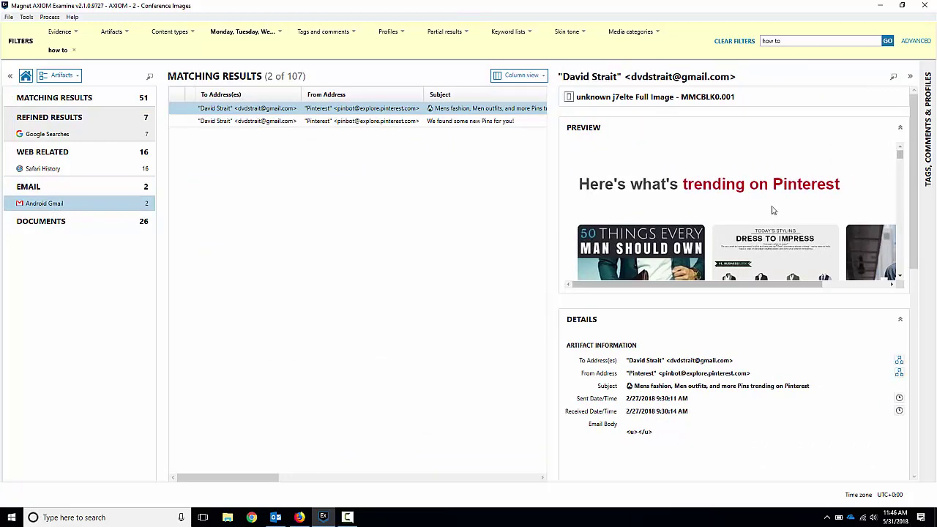
pyautogui.scroll(-10, 699, 191)
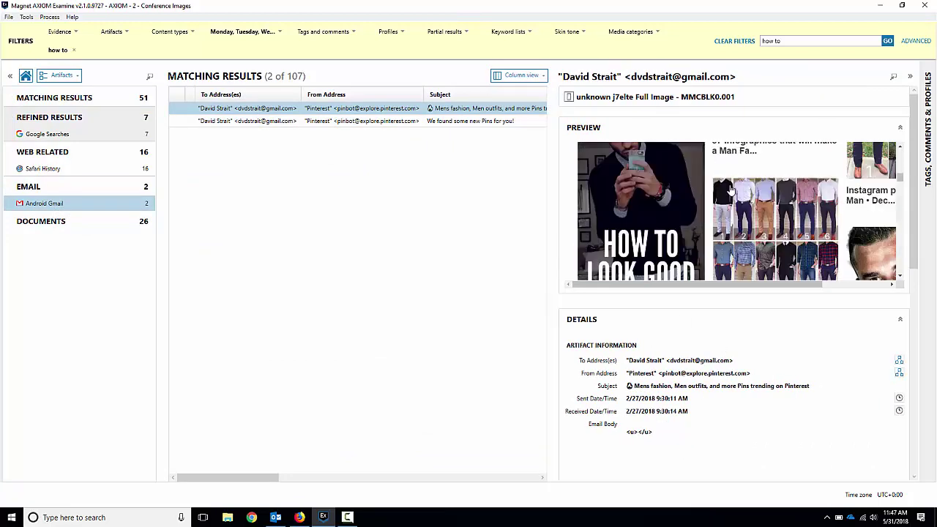
pyautogui.scroll(-6, 728, 190)
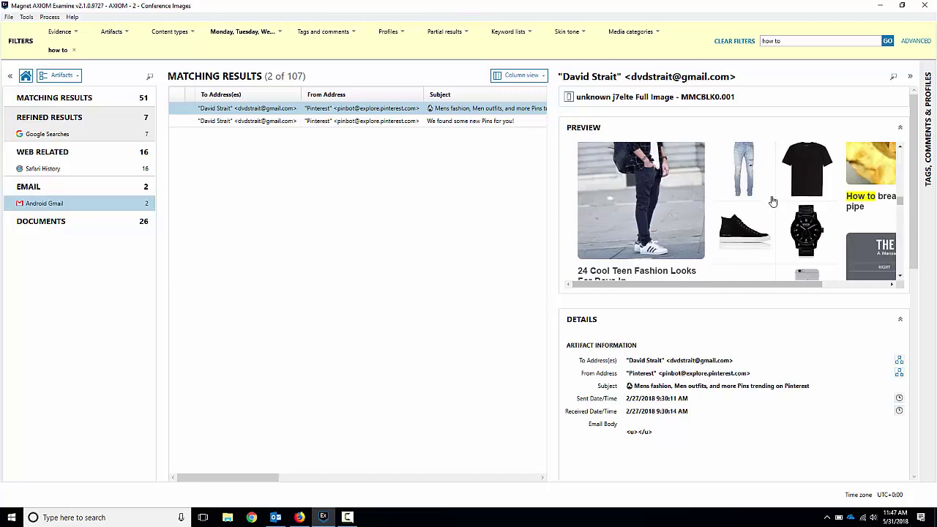
pyautogui.moveTo(827, 290); pyautogui.dragTo(885, 288)
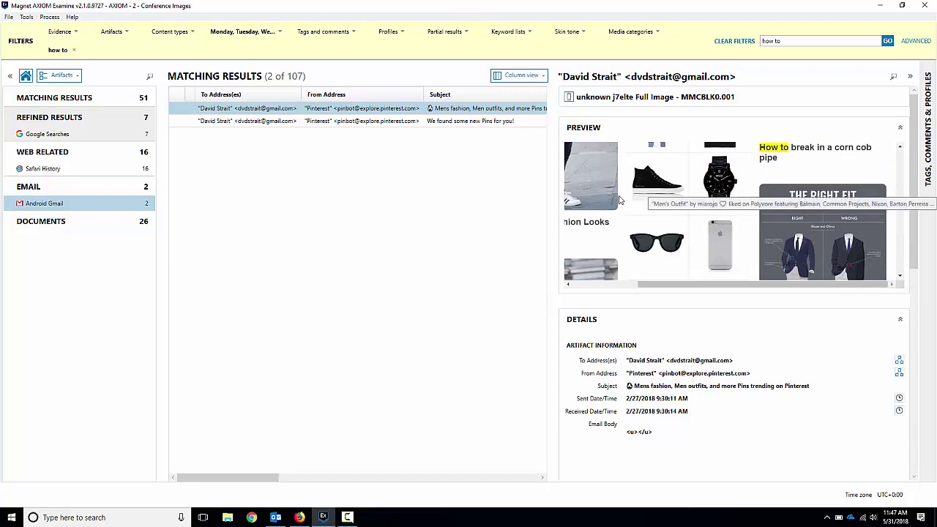
# Open the matching PDF documents and read through the text preview of Intel(R)_IMSS_User_Guide.pdf for the "how to" match
pyautogui.click(12, 222)
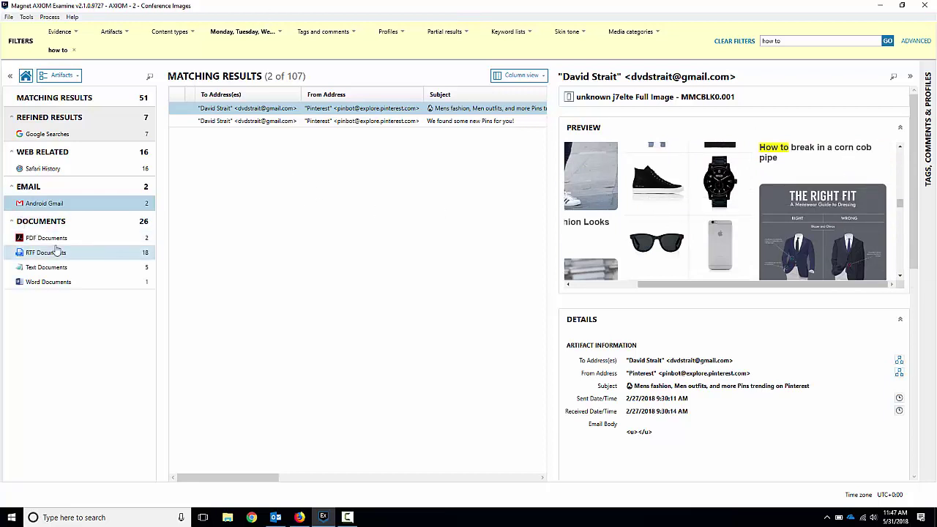
pyautogui.click(62, 238)
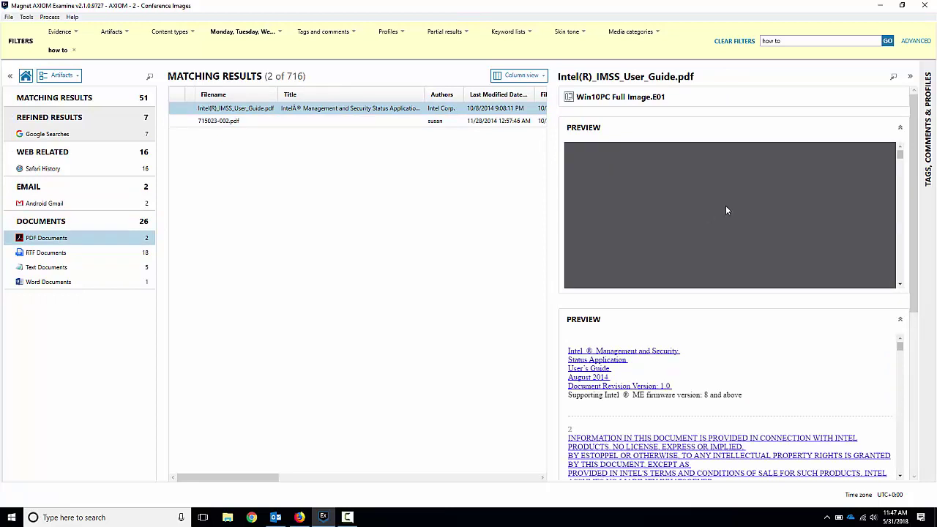
pyautogui.scroll(-10, 673, 373)
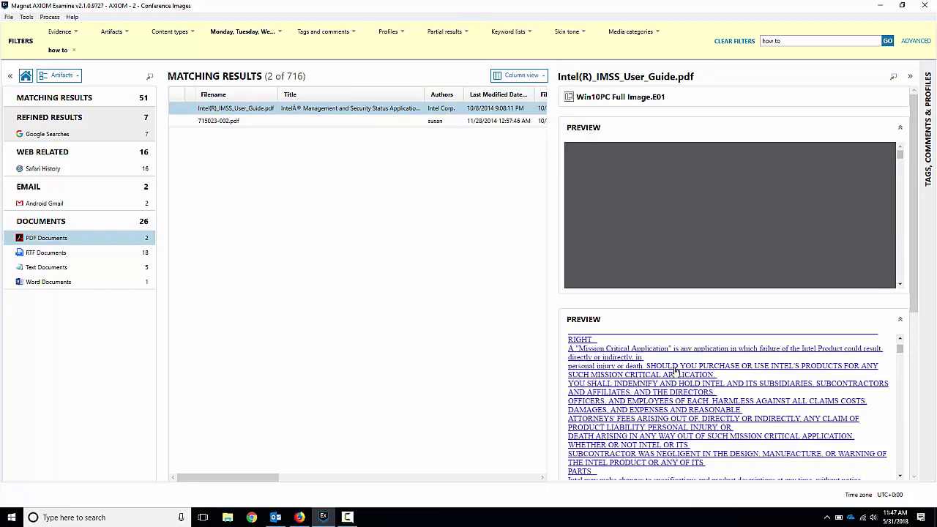
pyautogui.scroll(-10, 674, 371)
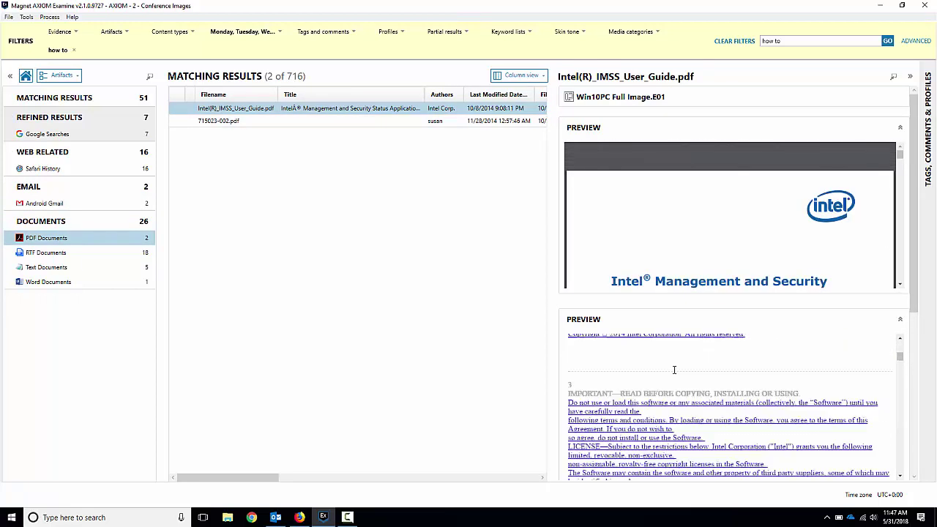
pyautogui.scroll(-10, 674, 371)
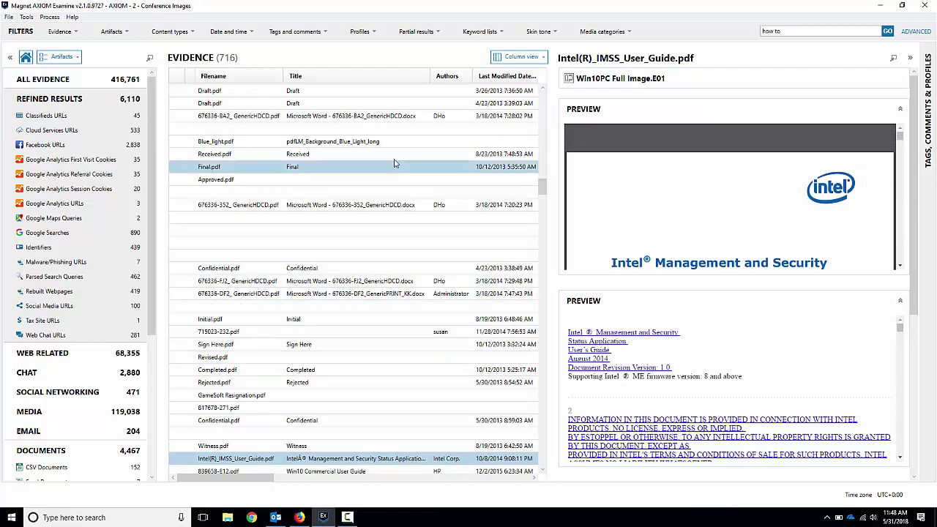
# Remove the "how to" search term and check the keyword lists filter, including its import option, without applying anything
pyautogui.click(799, 31)
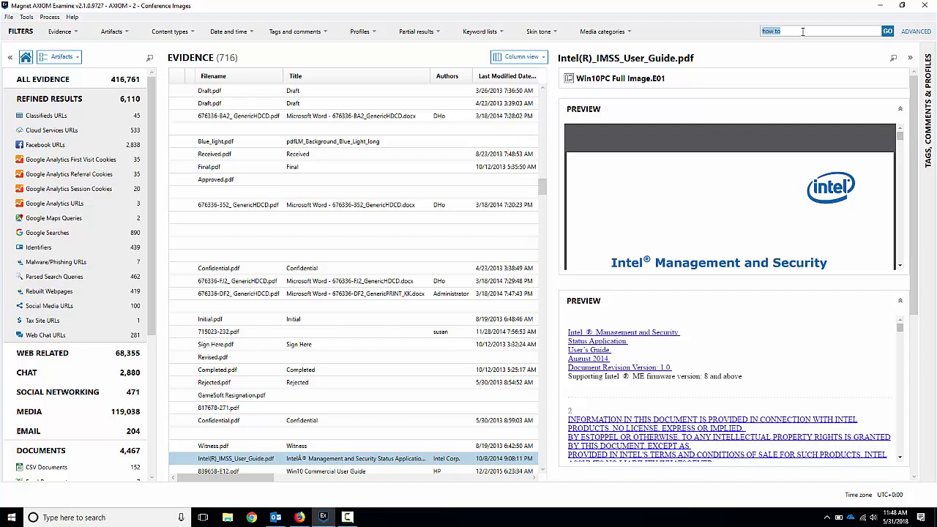
pyautogui.click(811, 31)
pyautogui.moveTo(795, 31); pyautogui.dragTo(755, 33)
pyautogui.press('BackSpace')
pyautogui.click(491, 33)
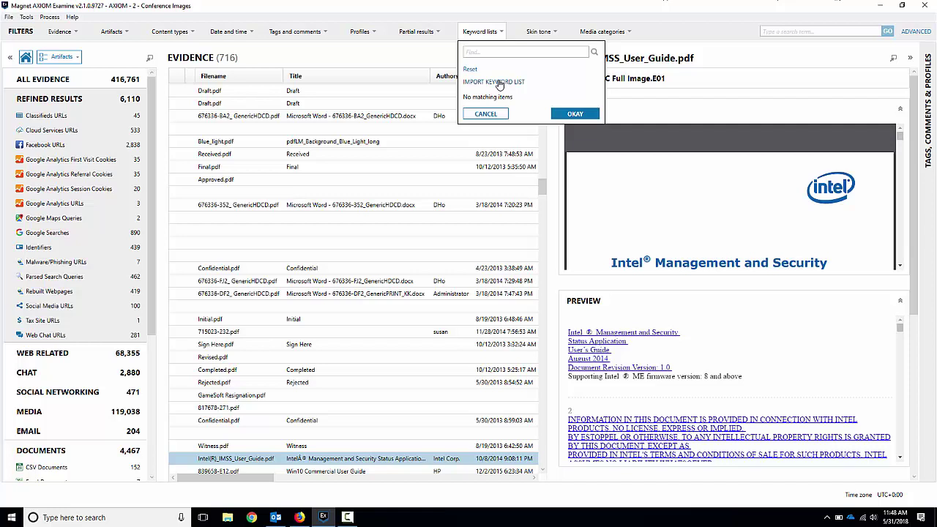
pyautogui.click(513, 11)
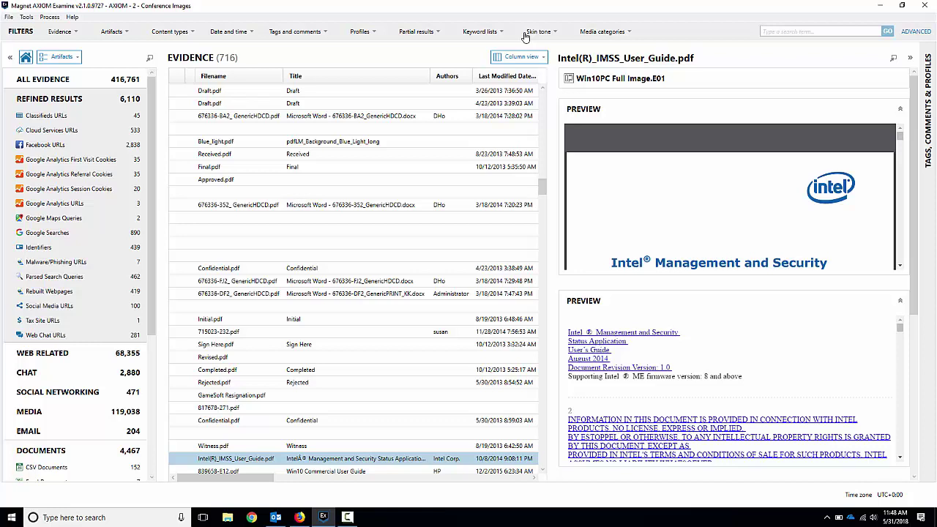
# Switch to the file system view and review its date and time, file size, file attributes, and tags and comments filters
pyautogui.click(74, 60)
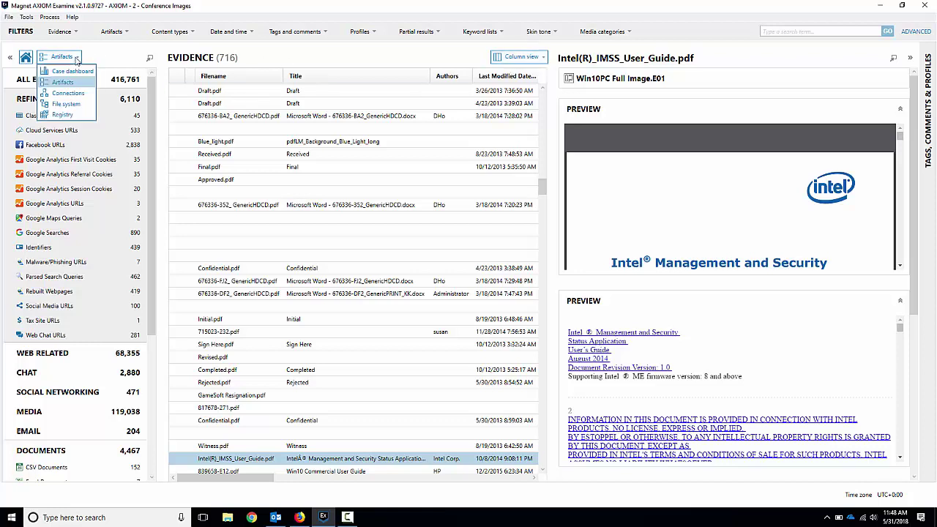
pyautogui.click(103, 101)
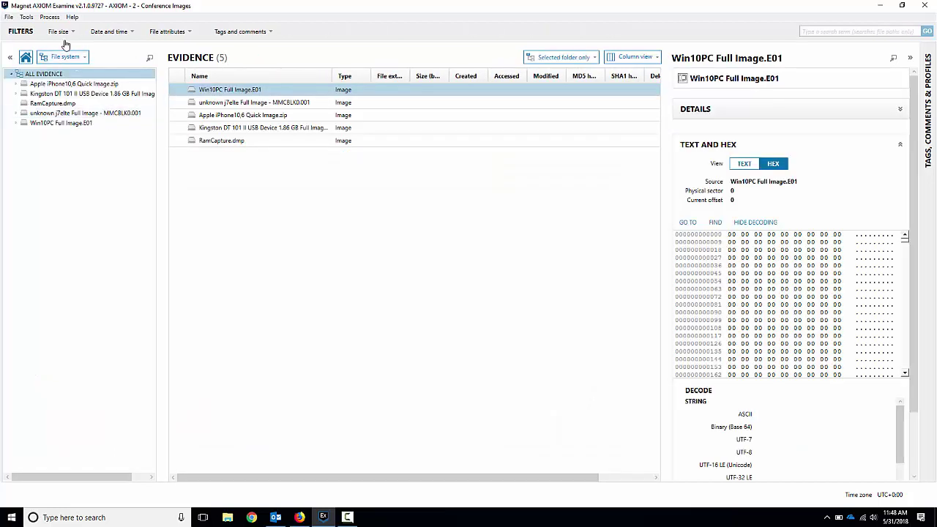
pyautogui.click(127, 35)
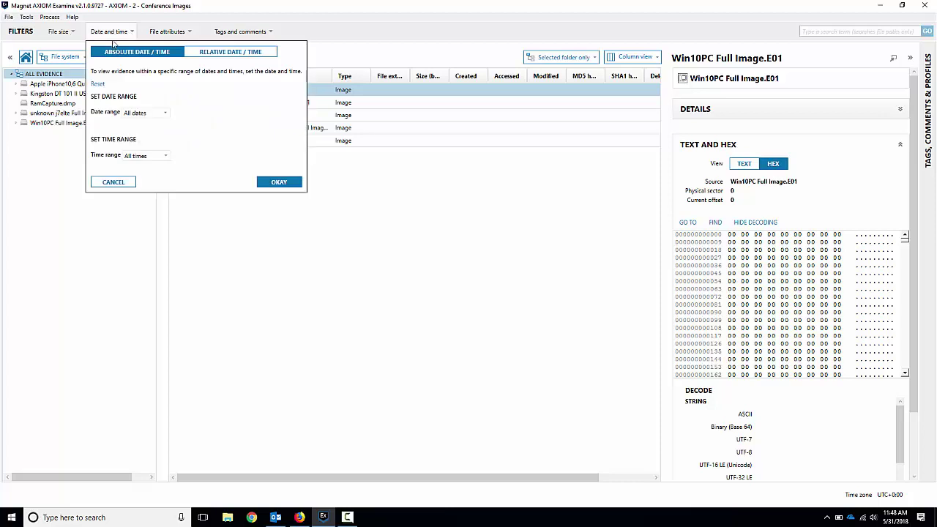
pyautogui.click(66, 32)
pyautogui.click(183, 34)
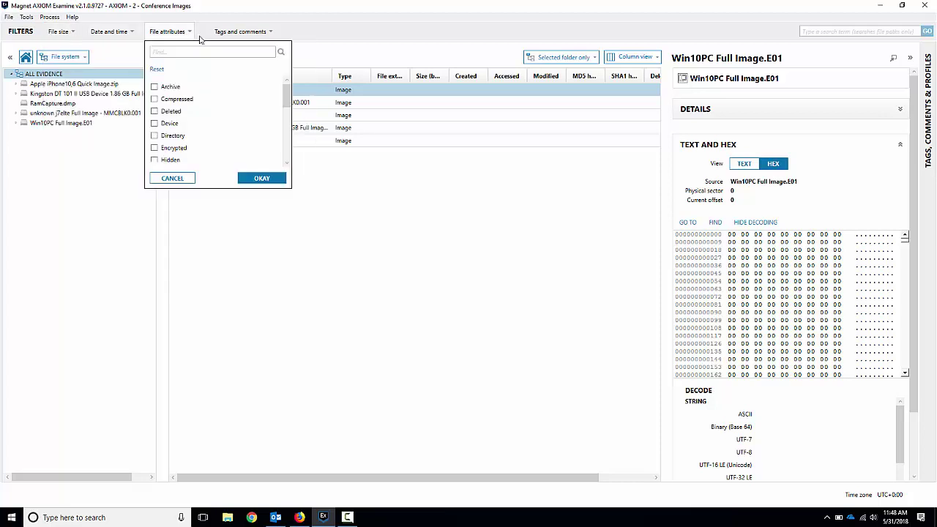
pyautogui.click(240, 33)
pyautogui.click(318, 29)
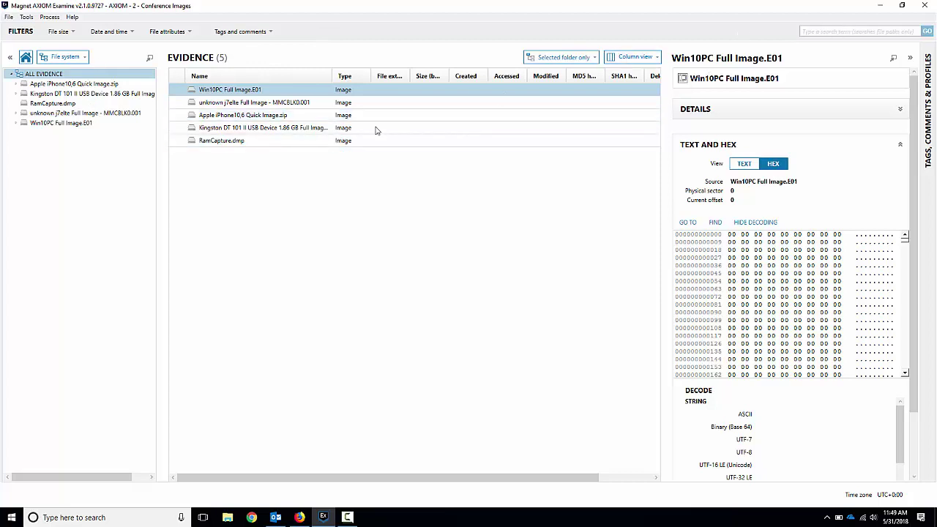
# Expand Partition 3 of Win10PC Full Image.E01 down to Users and list the contents of the Admin folder
pyautogui.keyDown('ctrl'); pyautogui.click(297, 115); pyautogui.keyUp('ctrl')
pyautogui.keyDown('ctrl'); pyautogui.click(246, 115); pyautogui.keyUp('ctrl')
pyautogui.click(16, 123)
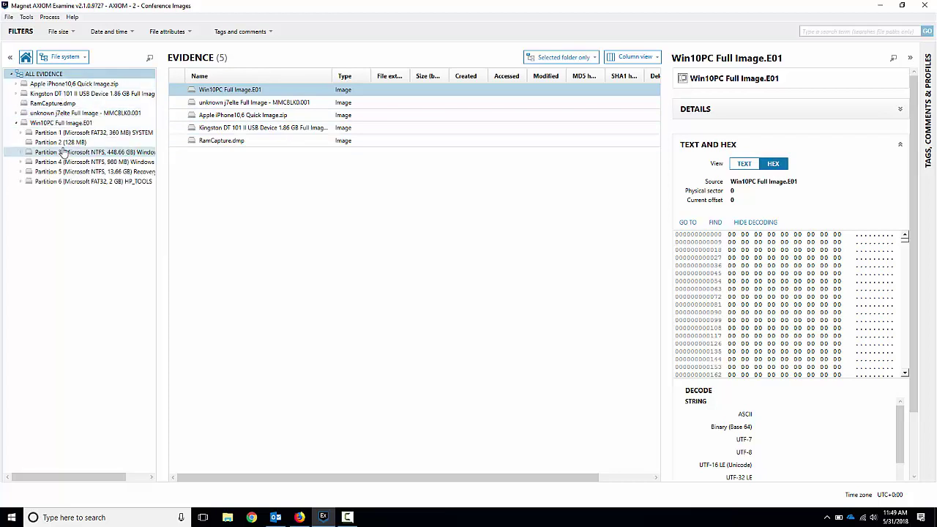
pyautogui.click(20, 152)
pyautogui.click(73, 366)
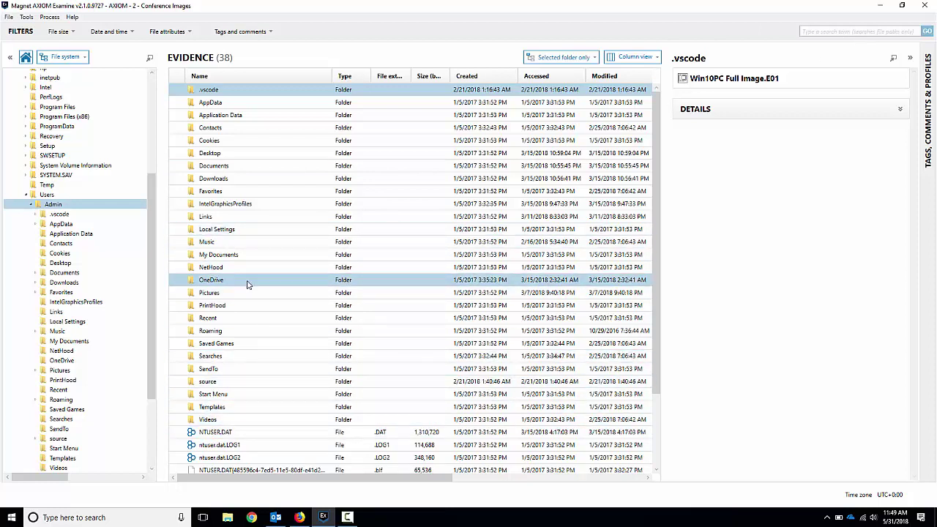
# Extend the Admin folder's evidence listing to include all subfolders and keep that scope
pyautogui.click(585, 61)
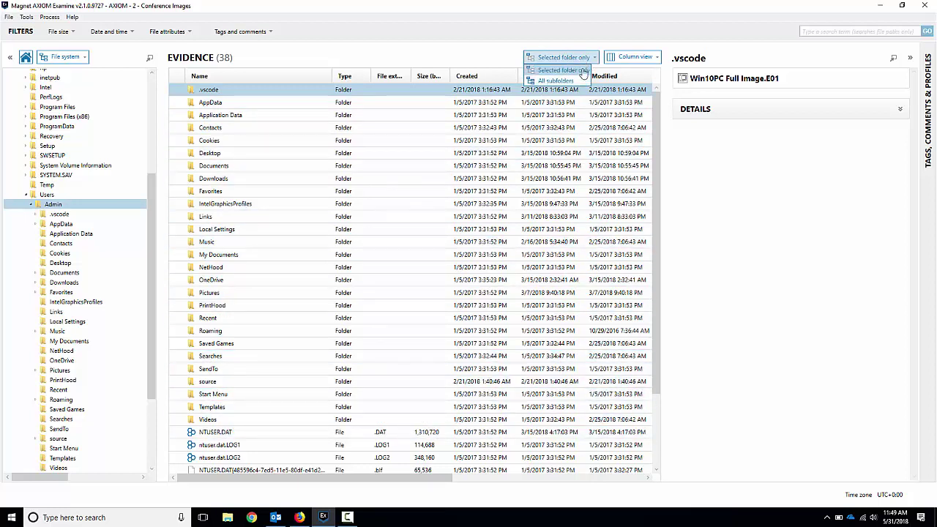
pyautogui.click(560, 80)
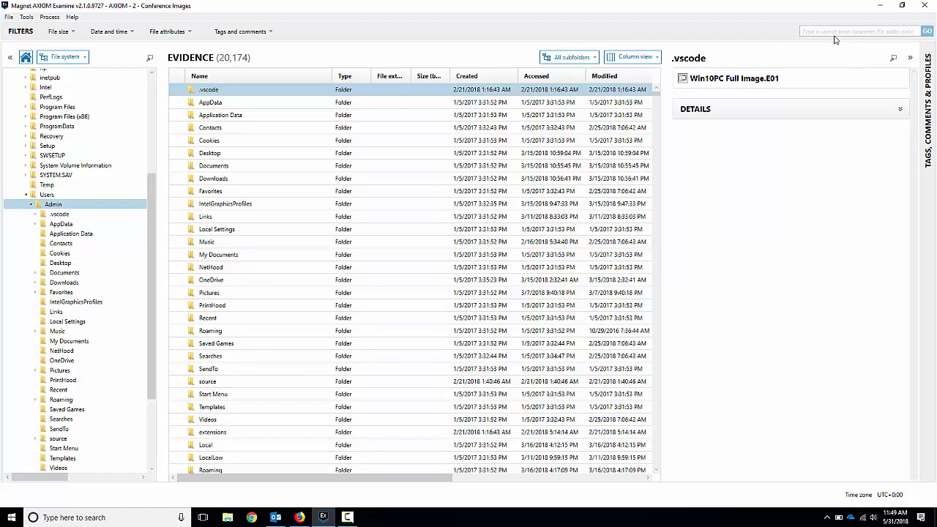
pyautogui.click(590, 57)
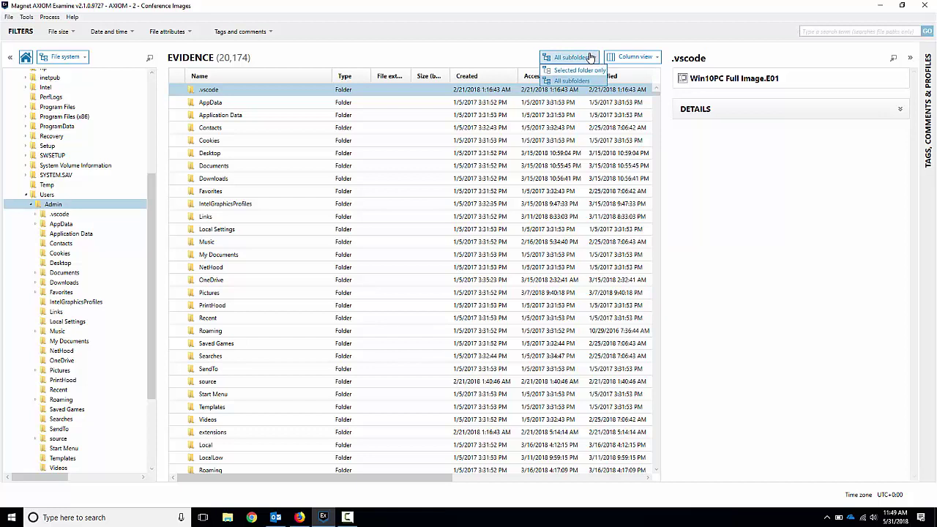
pyautogui.click(486, 53)
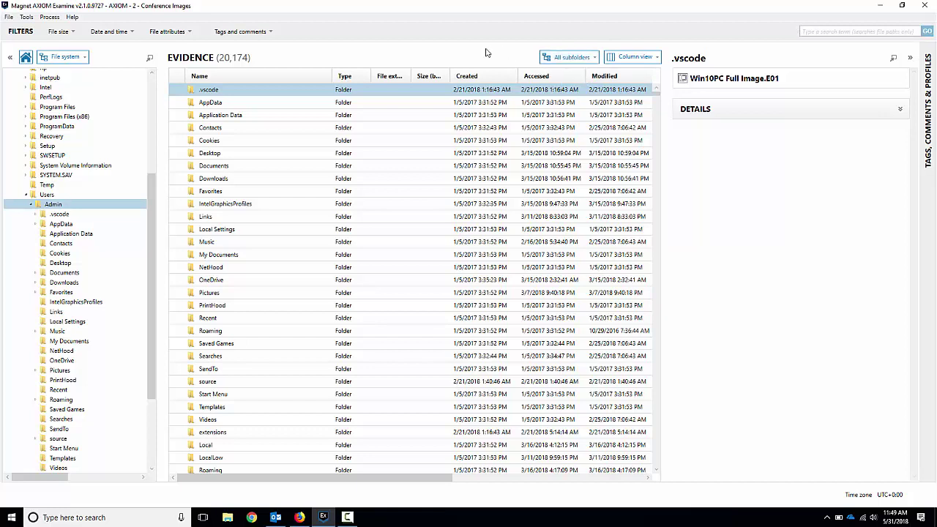
# Switch to the registry view and place the cursor in its search field
pyautogui.click(76, 59)
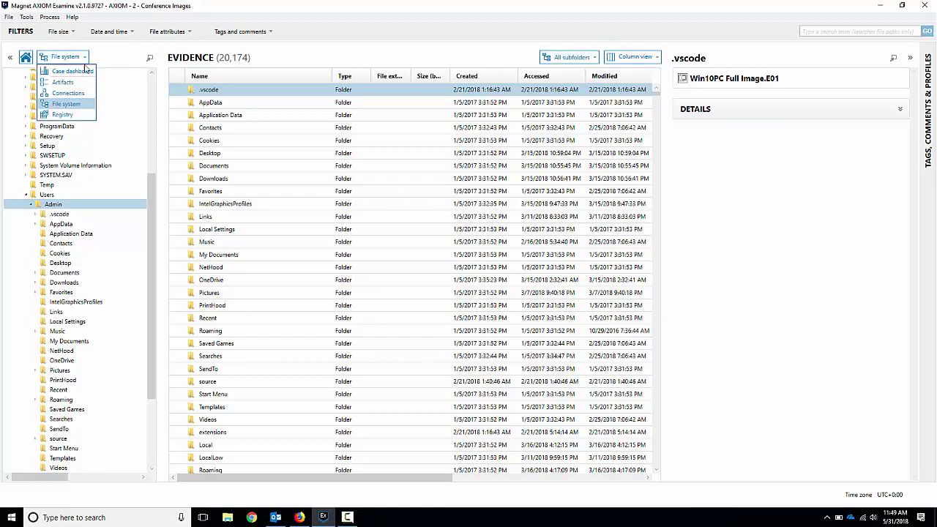
pyautogui.click(72, 117)
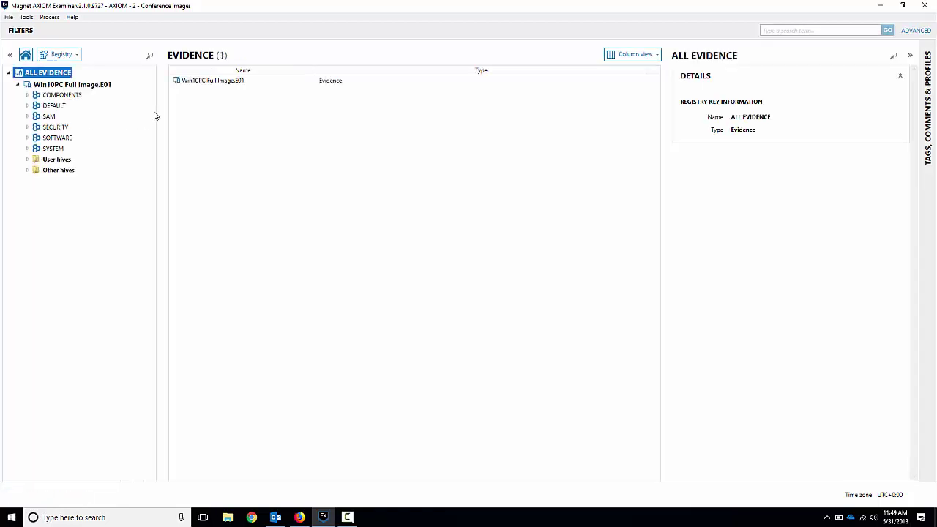
pyautogui.click(805, 30)
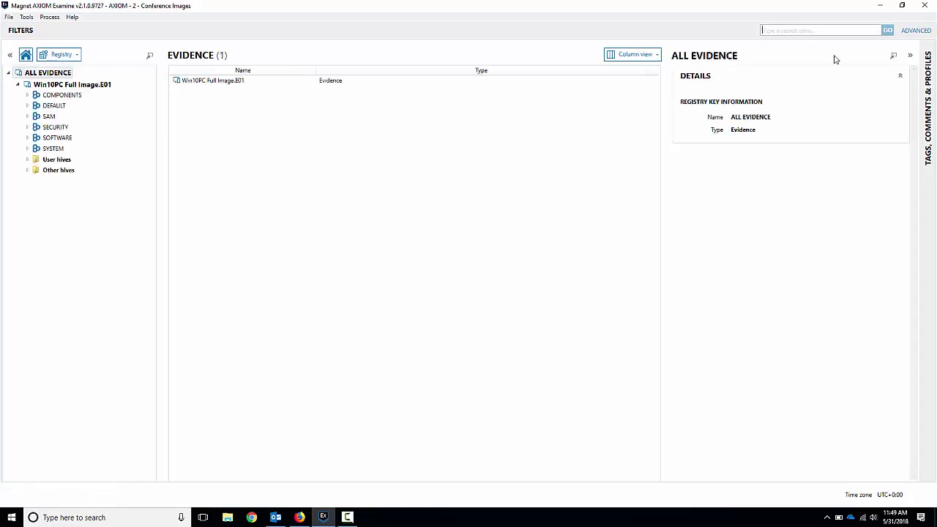